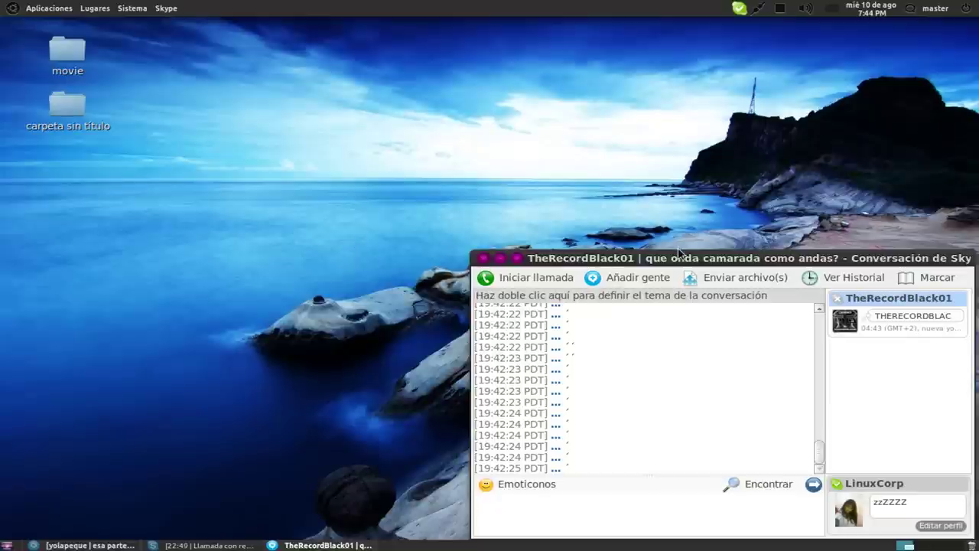
Move the Skype conversation window up and left, then bring up the screen recorder's options
left_click_drag(678, 253, 650, 120)
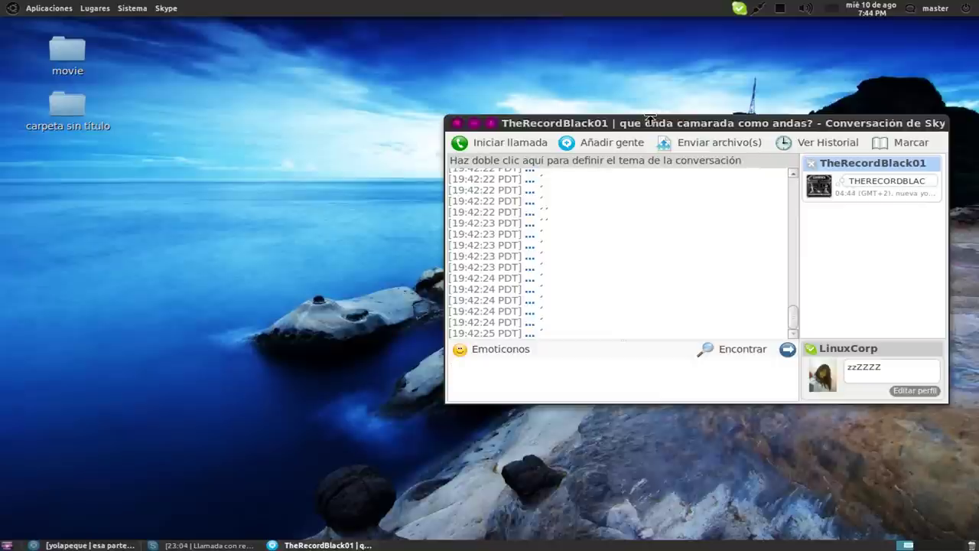
left_click(780, 9)
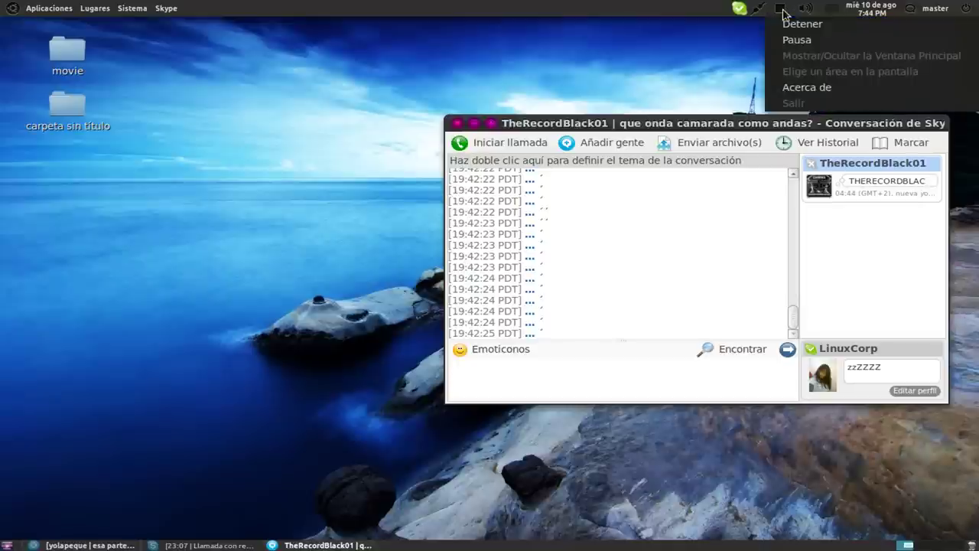
Pause the recording, reopen the Skype conversation to read the new message, then minimize it
left_click(796, 40)
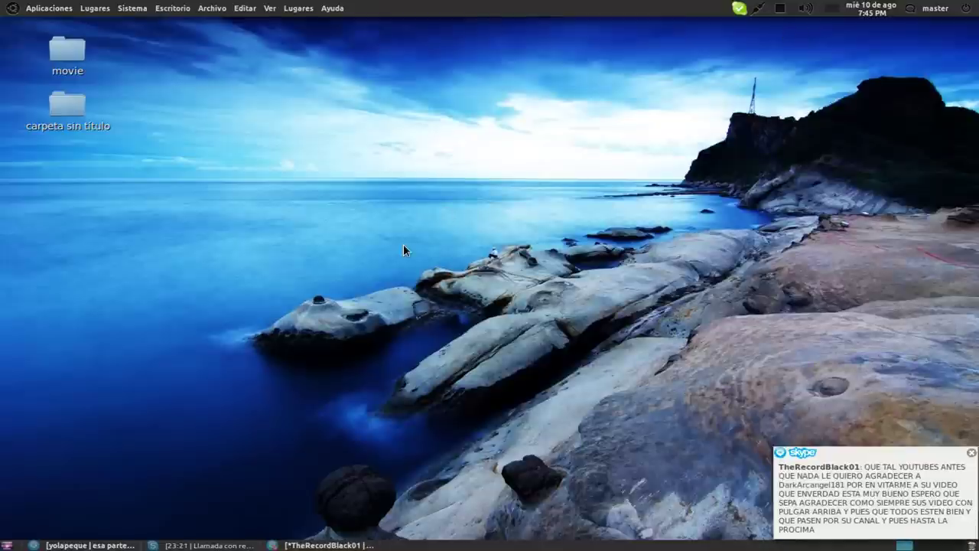
left_click(329, 544)
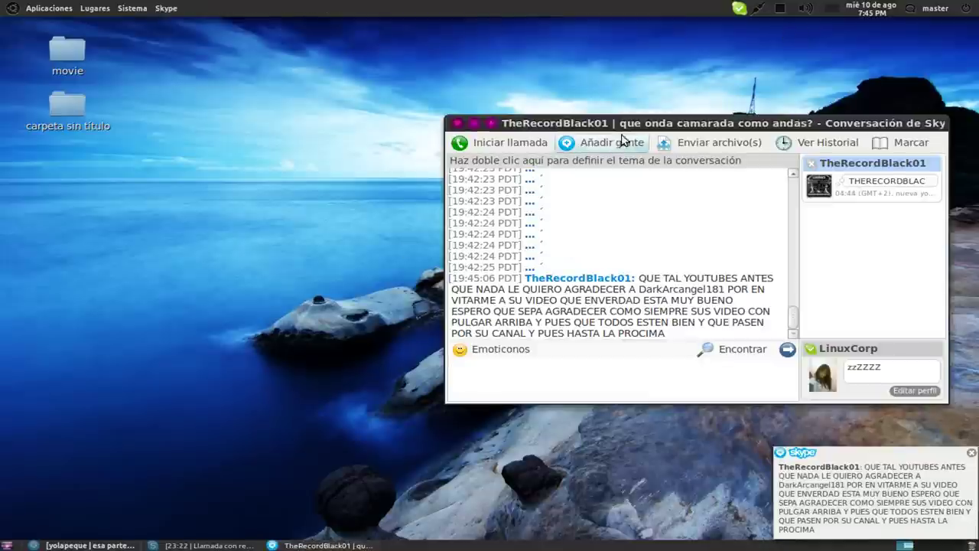
left_click_drag(626, 125, 452, 111)
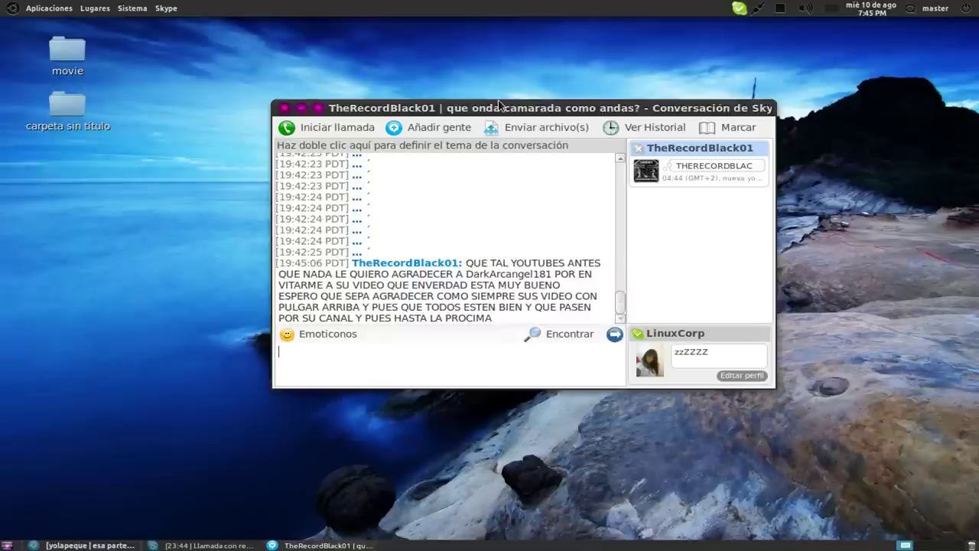
left_click_drag(497, 106, 551, 126)
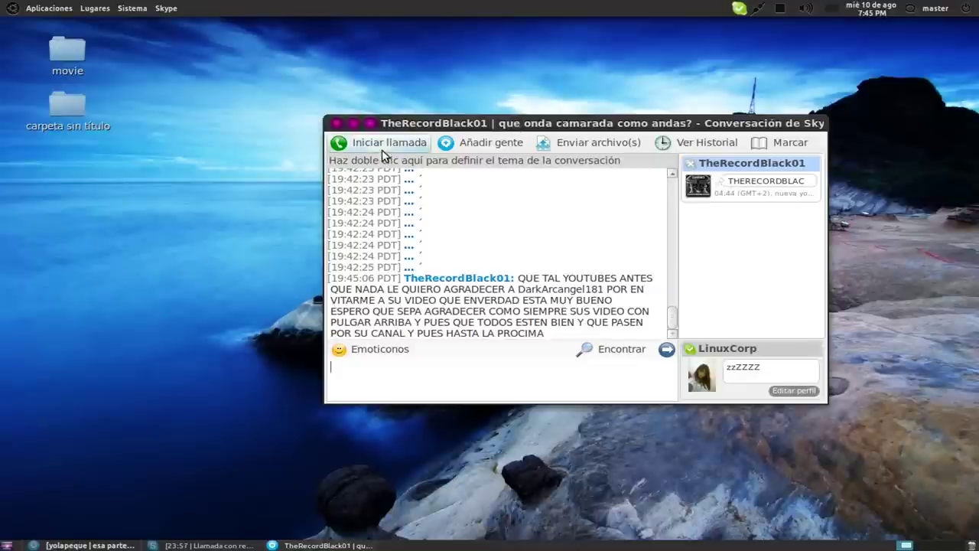
left_click(354, 122)
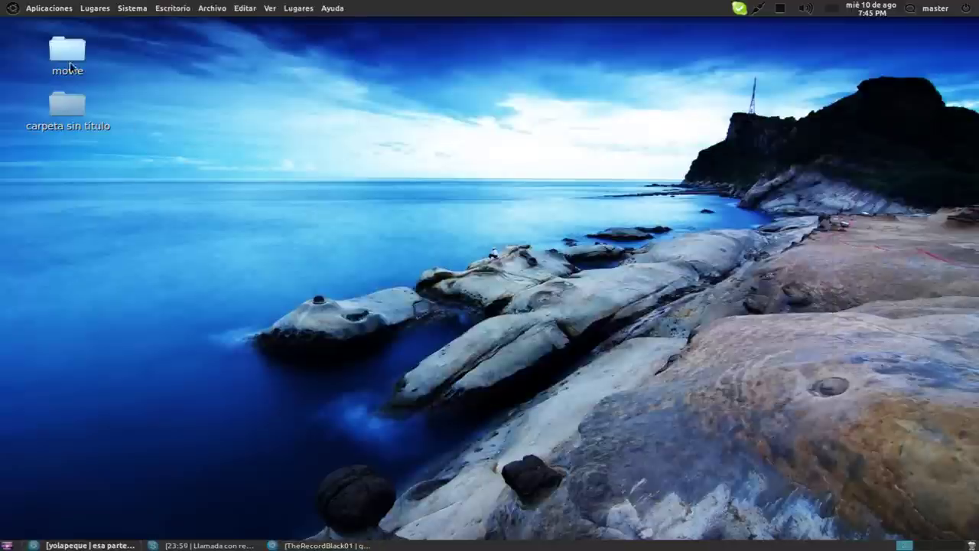
Open the desktop folder 'carpeta sin título' and preview the mar-HD.jpg image
left_click(71, 103)
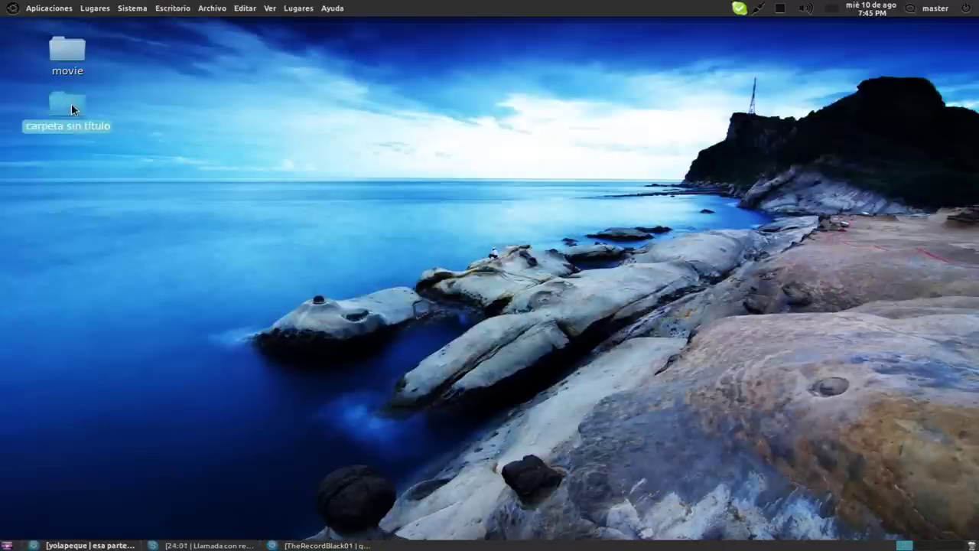
double_click(71, 103)
left_click_drag(385, 66, 378, 84)
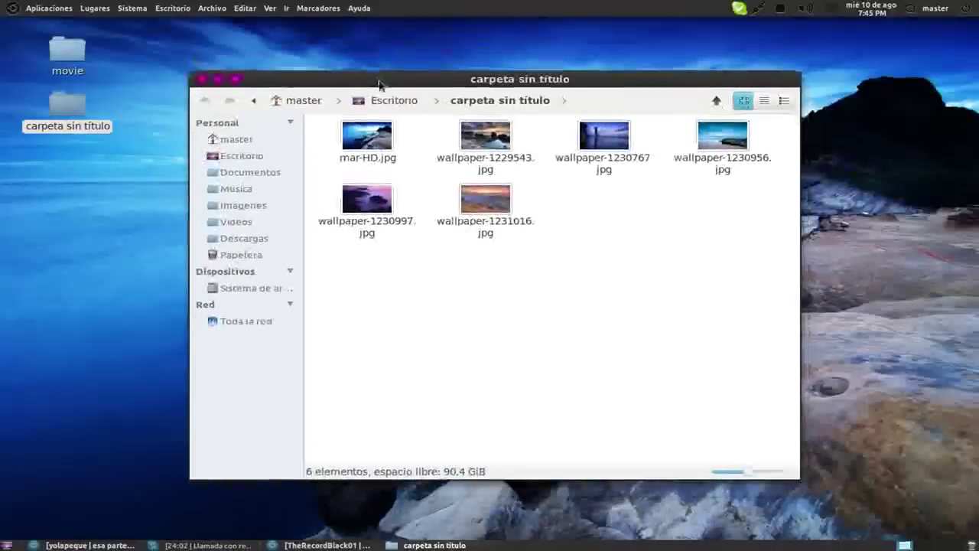
left_click_drag(711, 303, 612, 325)
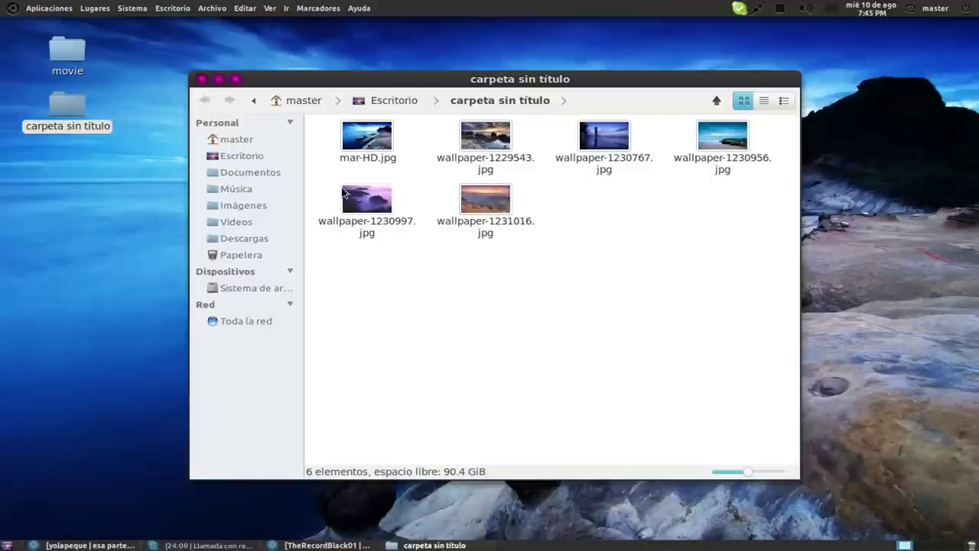
left_click(365, 140)
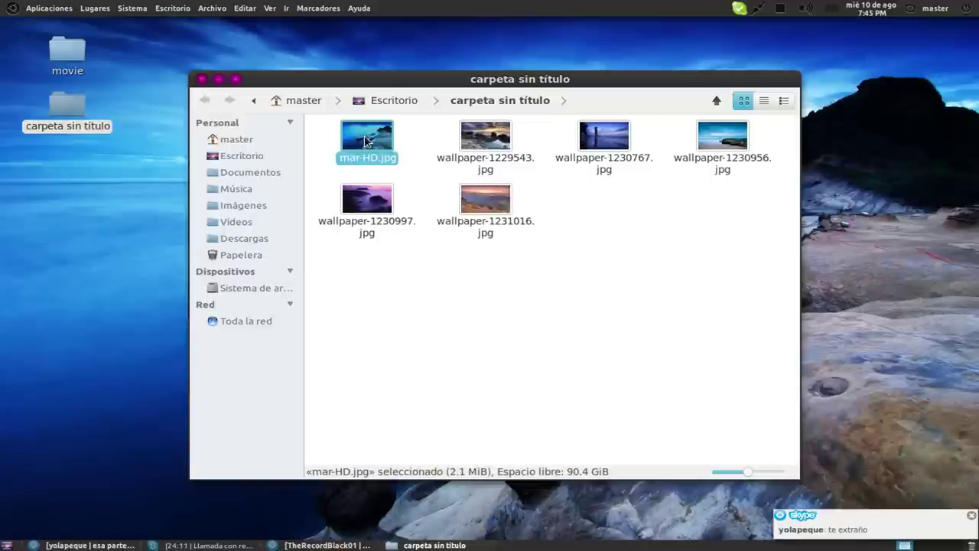
key("space")
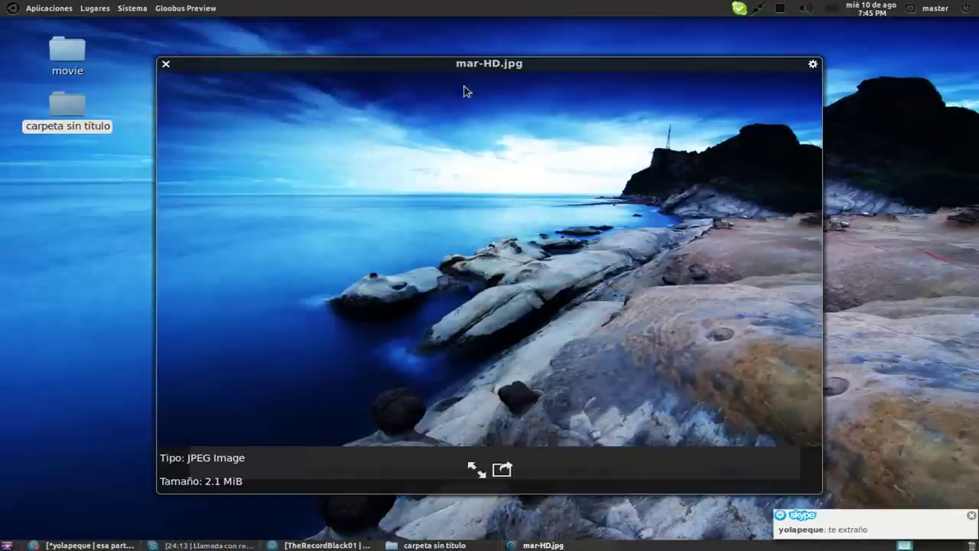
left_click_drag(465, 89, 369, 65)
Reply 'esperame amor' to the incoming Skype chat, then minimize the chat window
left_click(861, 528)
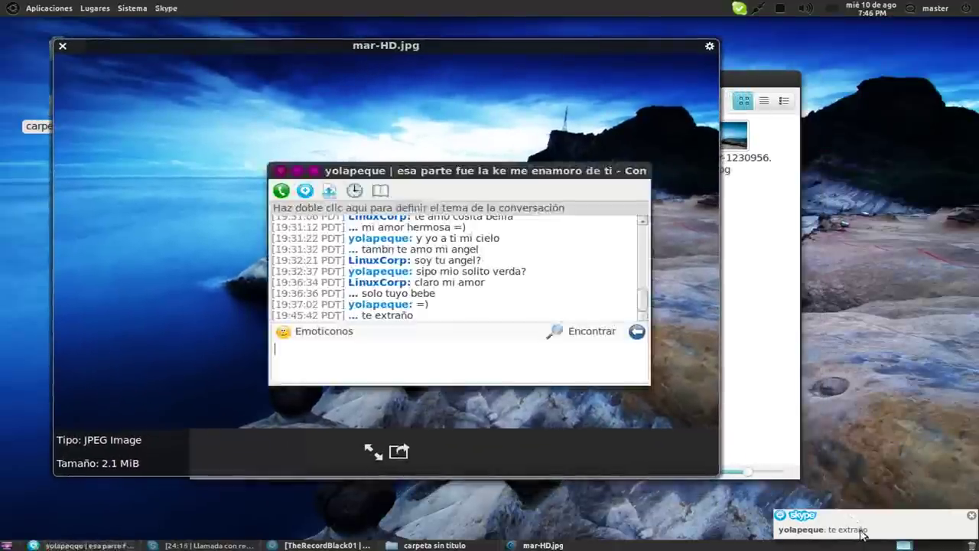
type("esperame")
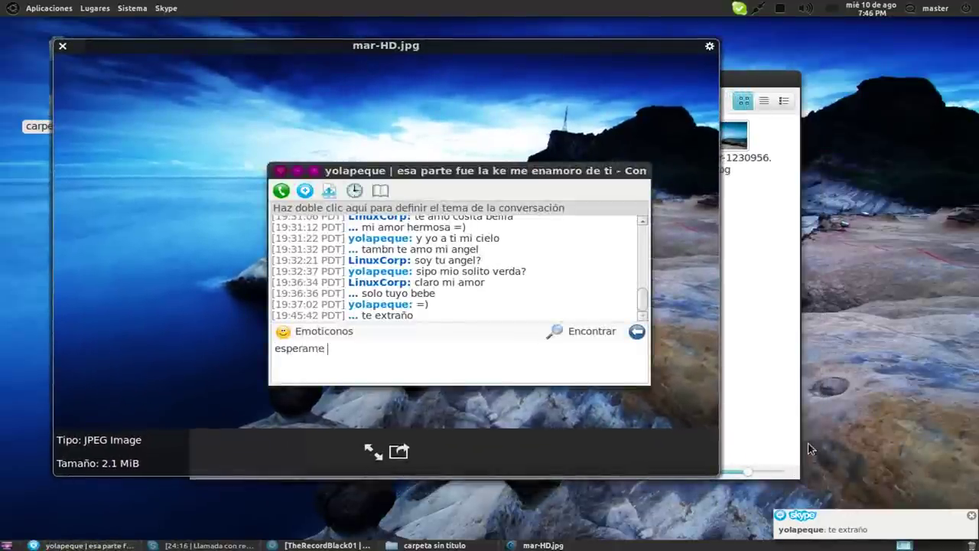
type(" amor")
key("Return")
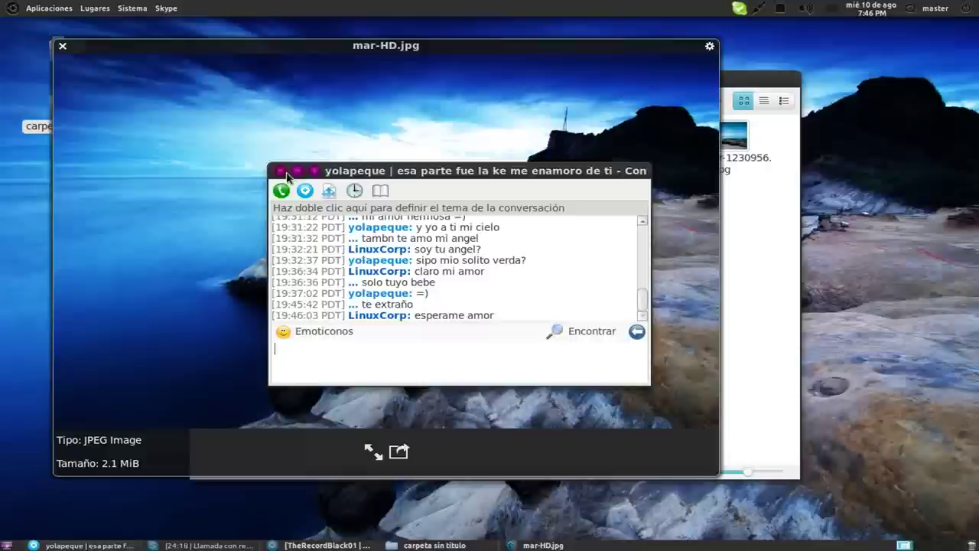
left_click(297, 170)
Rearrange the windows, preview mar-HD.jpg again and close the preview
left_click_drag(306, 45, 258, 29)
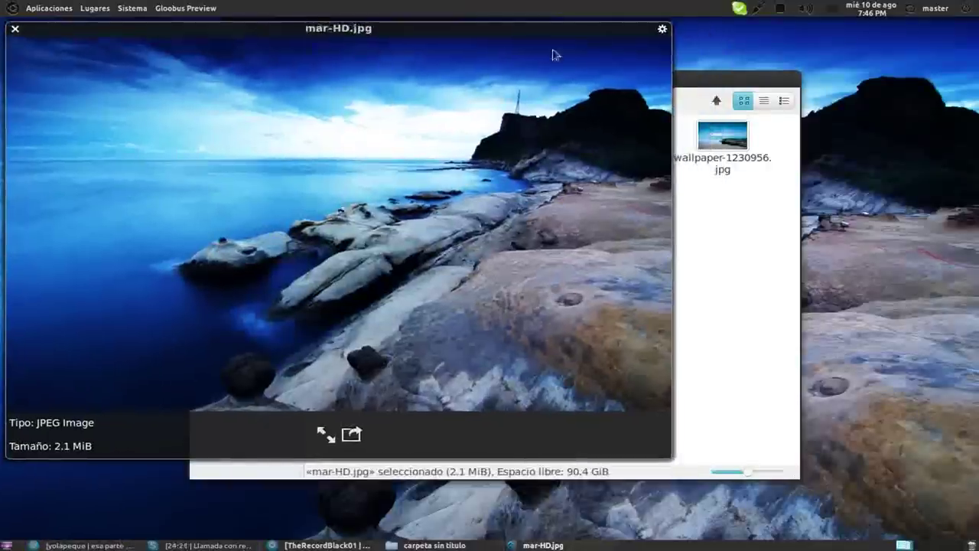
mouse_move(699, 87)
left_mouse_down()
mouse_move(800, 91)
mouse_move(814, 141)
left_mouse_up()
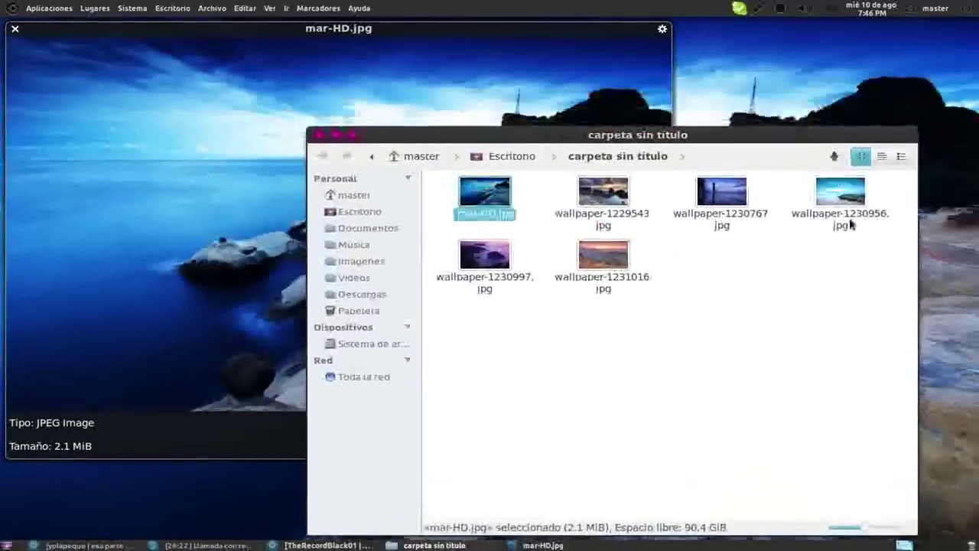
left_click_drag(525, 136, 556, 105)
left_click(516, 162)
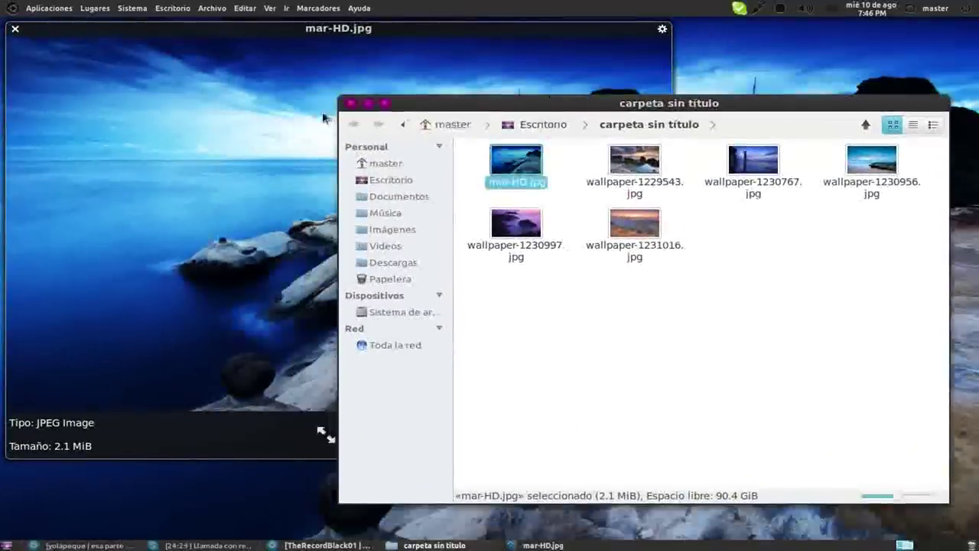
key("space")
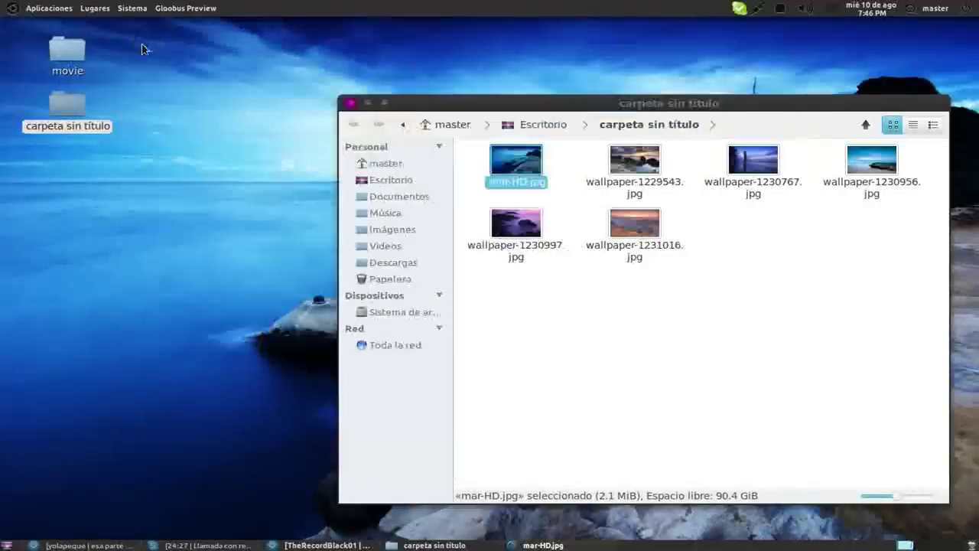
left_click(136, 42)
left_click_drag(683, 104, 478, 91)
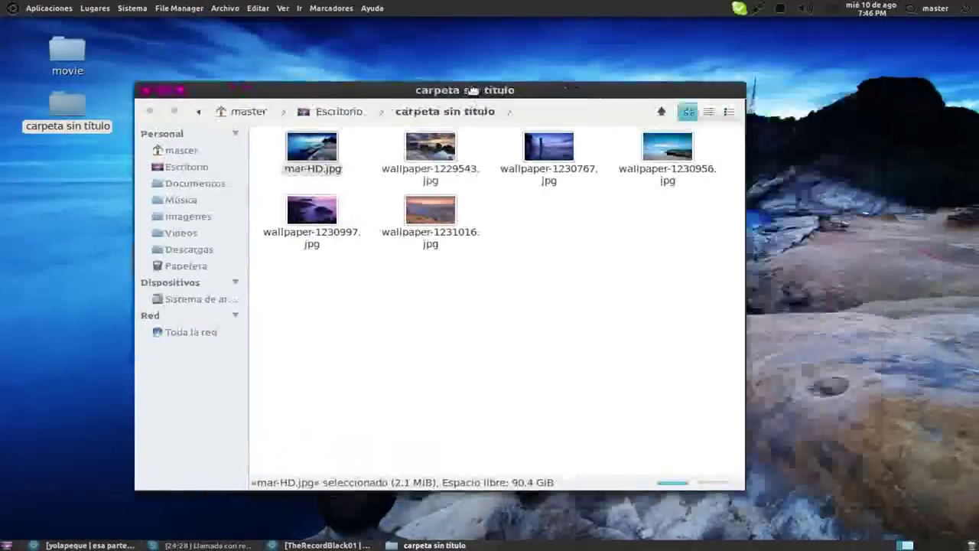
left_click(439, 157)
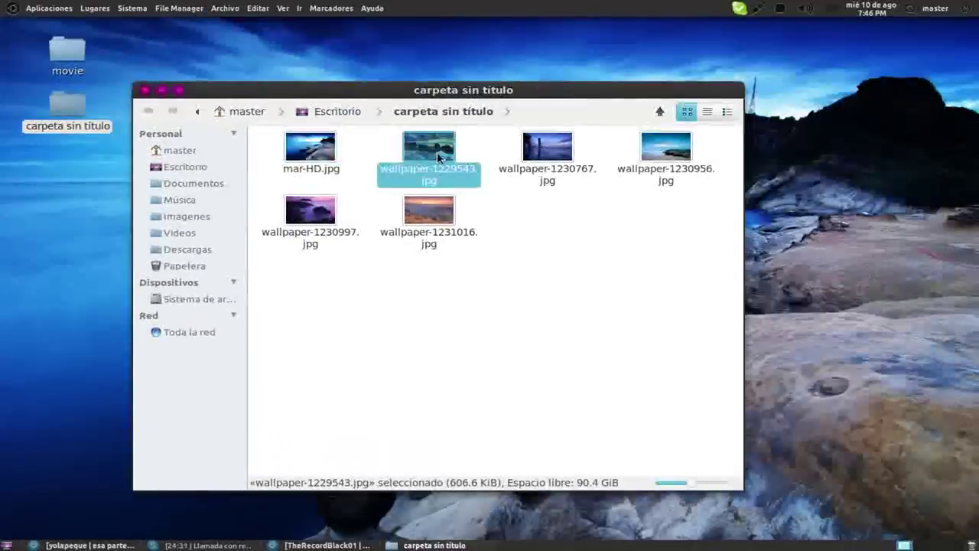
Preview wallpaper-1229543.jpg, then open it with Editor de imágenes GIMP
key("space")
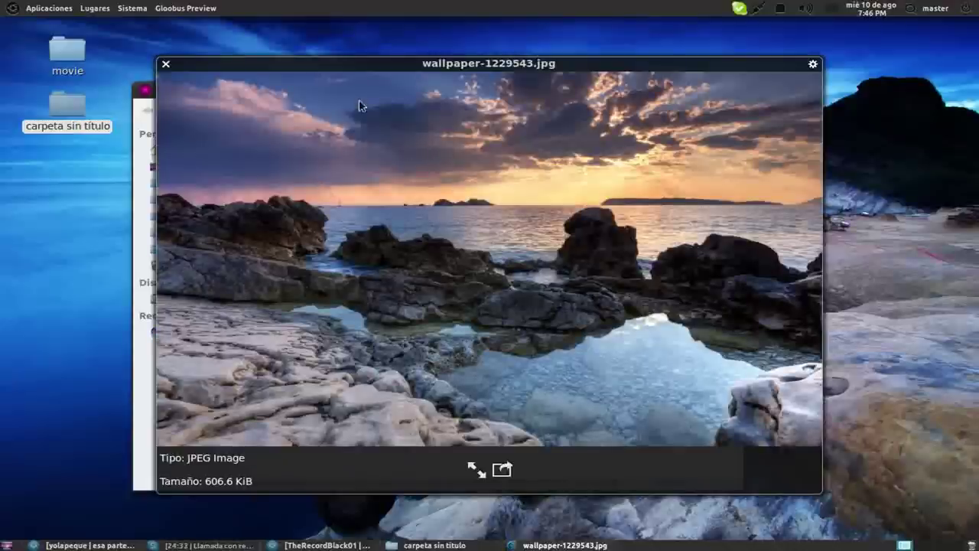
left_click(165, 67)
mouse_move(192, 88)
left_mouse_down()
mouse_move(341, 90)
mouse_move(299, 90)
left_mouse_up()
right_click(541, 146)
mouse_move(612, 167)
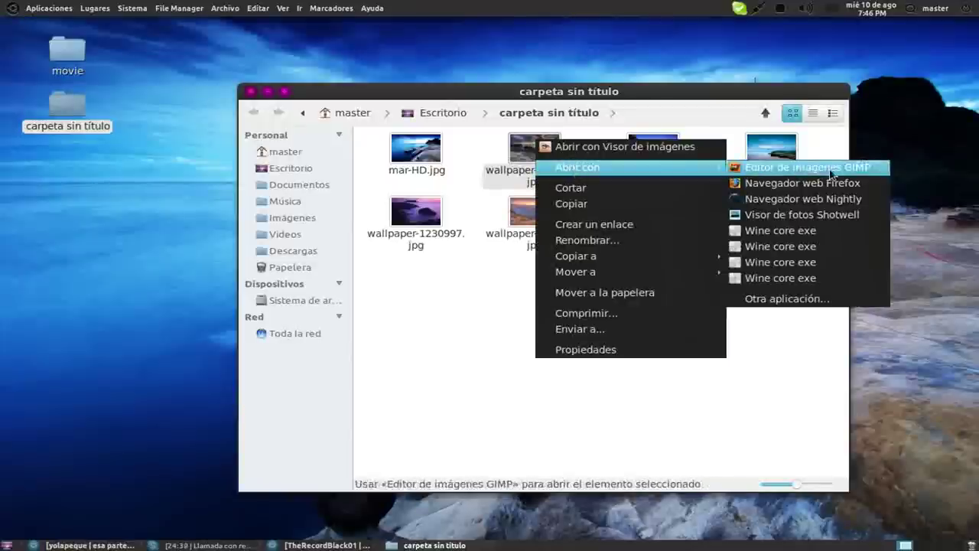
left_click(832, 170)
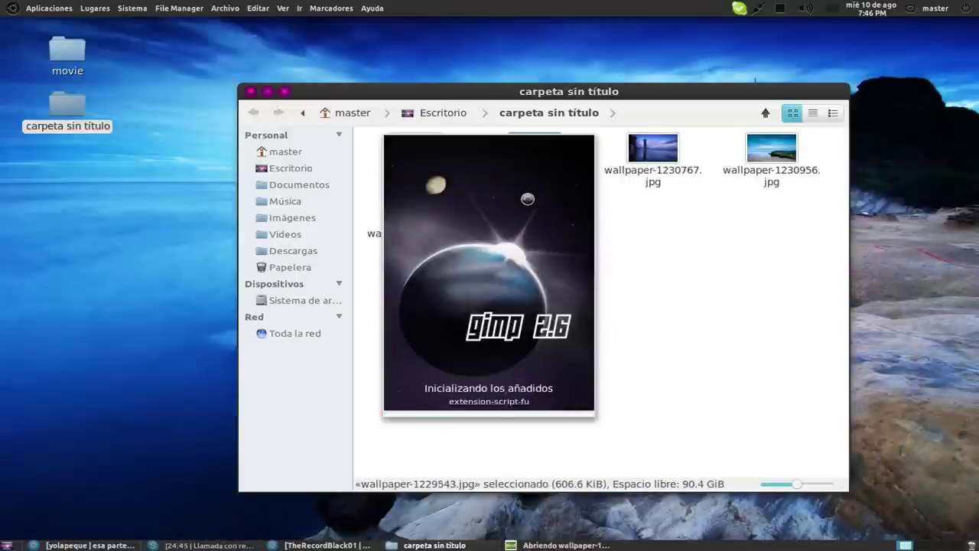
left_click(267, 91)
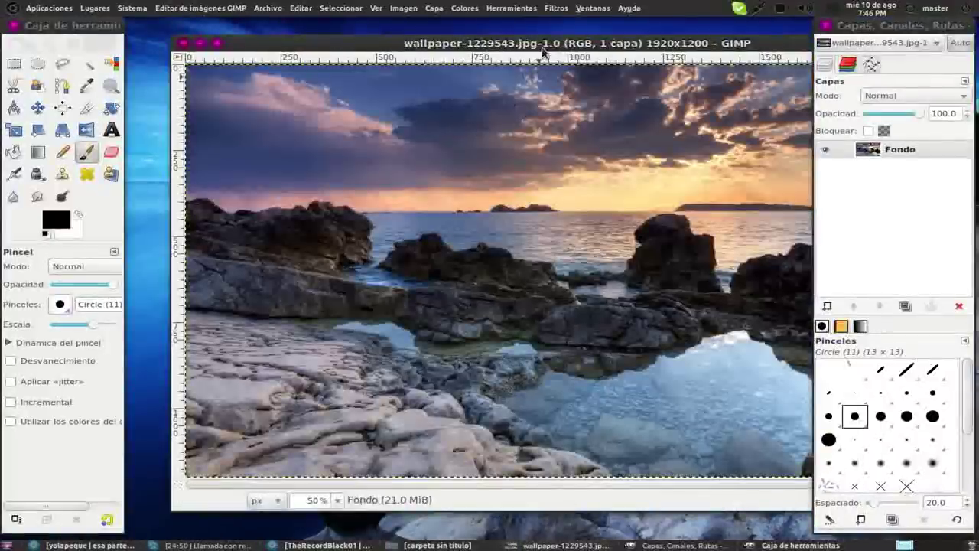
Reposition the photo window and duplicate the Fondo layer into 'Copia de Fondo'
left_click_drag(543, 42, 479, 33)
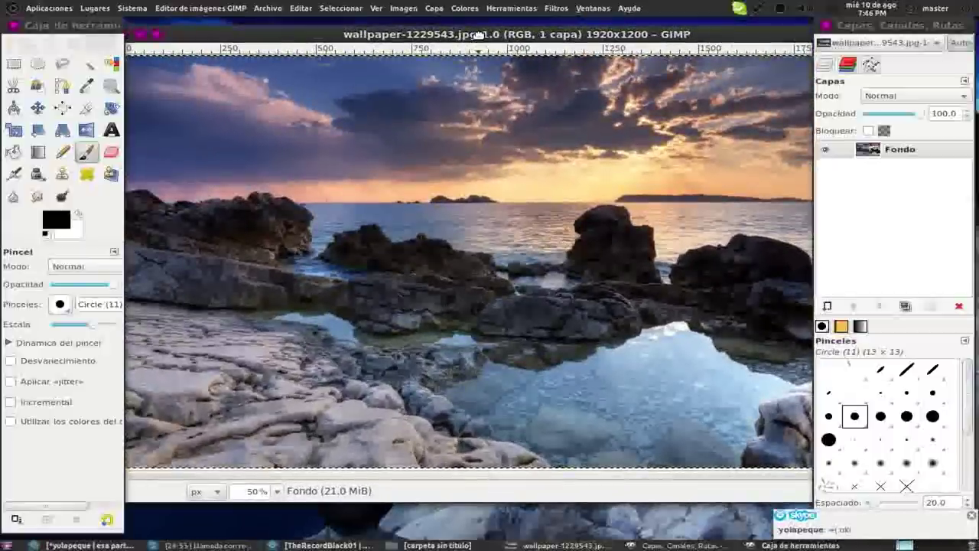
left_click_drag(479, 33, 478, 40)
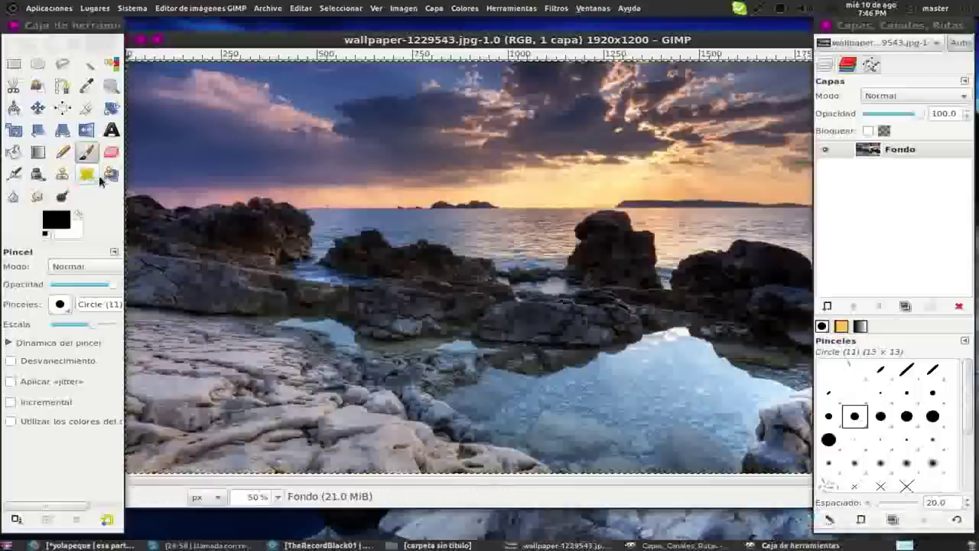
left_click_drag(589, 45, 598, 42)
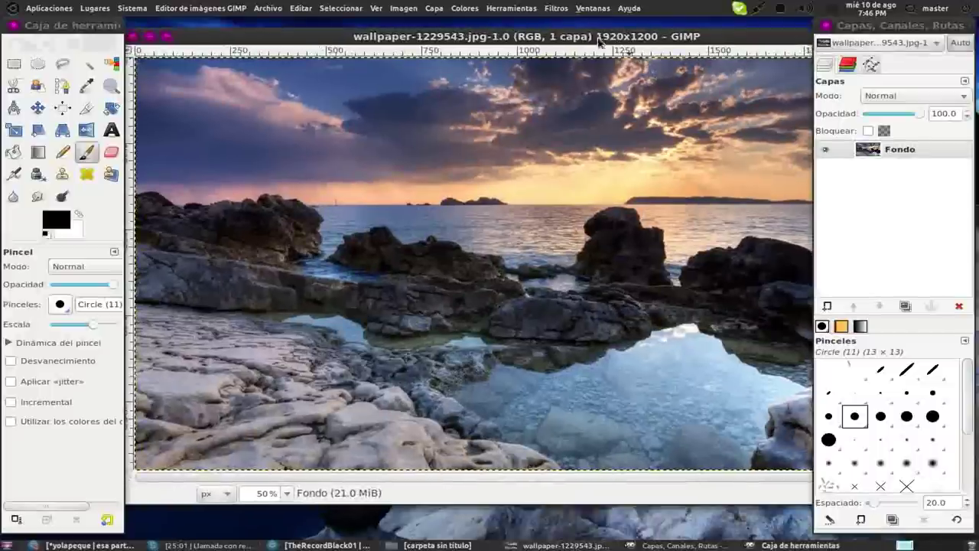
left_click_drag(899, 149, 905, 306)
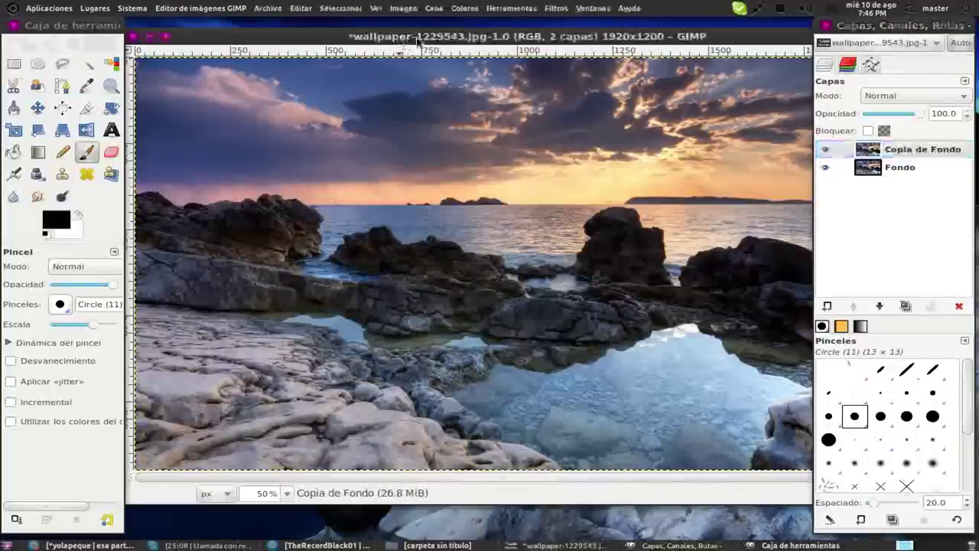
left_click(556, 8)
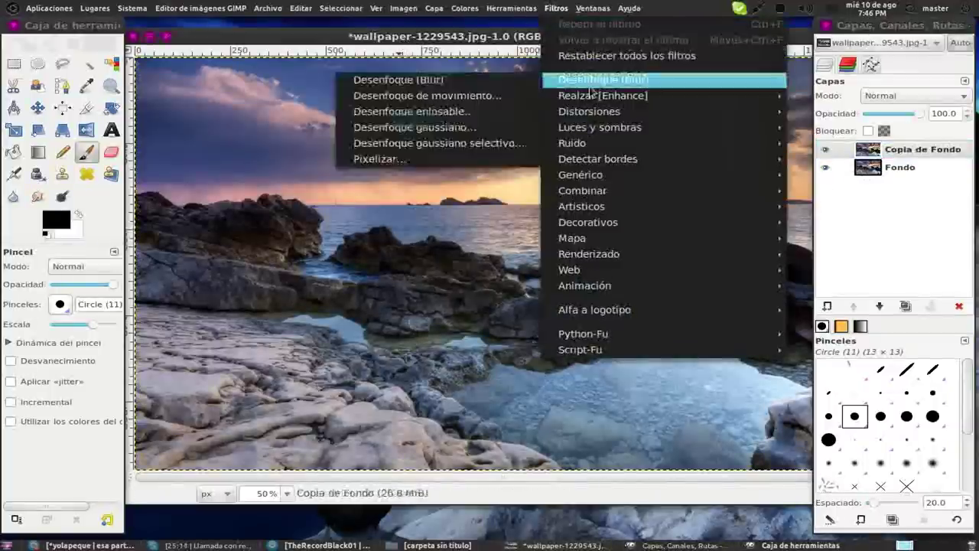
mouse_move(603, 79)
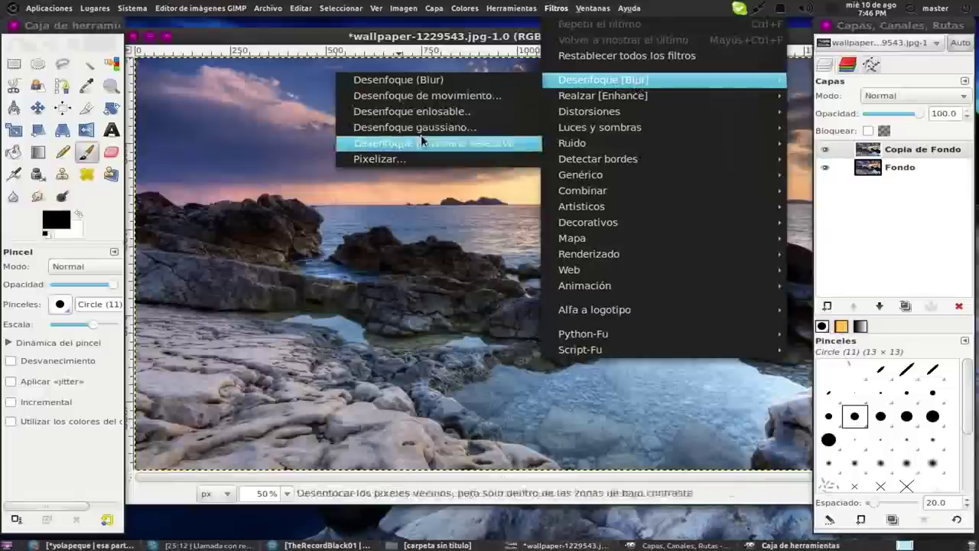
Apply Desenfoque gaussiano with a 5.0 px radius to the Copia de Fondo layer
left_click(408, 131)
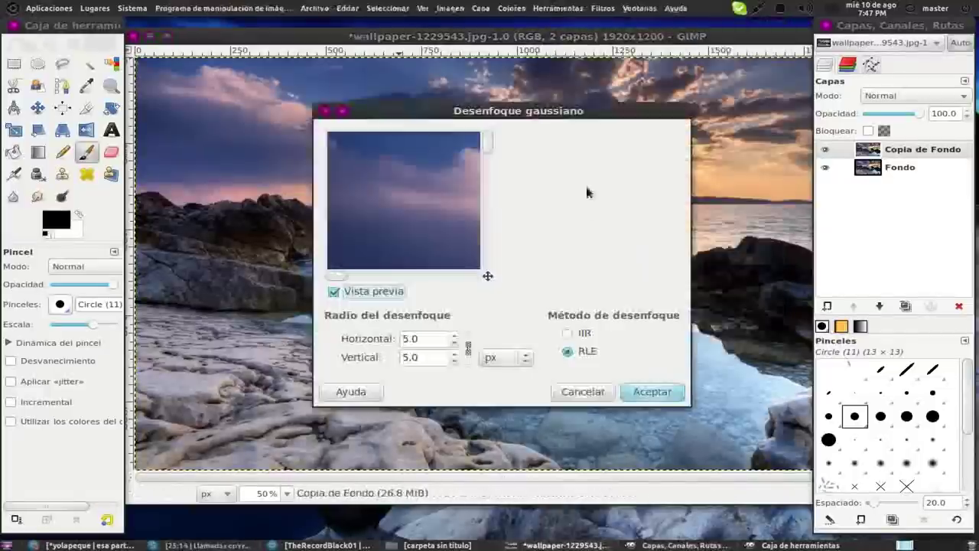
left_click(650, 394)
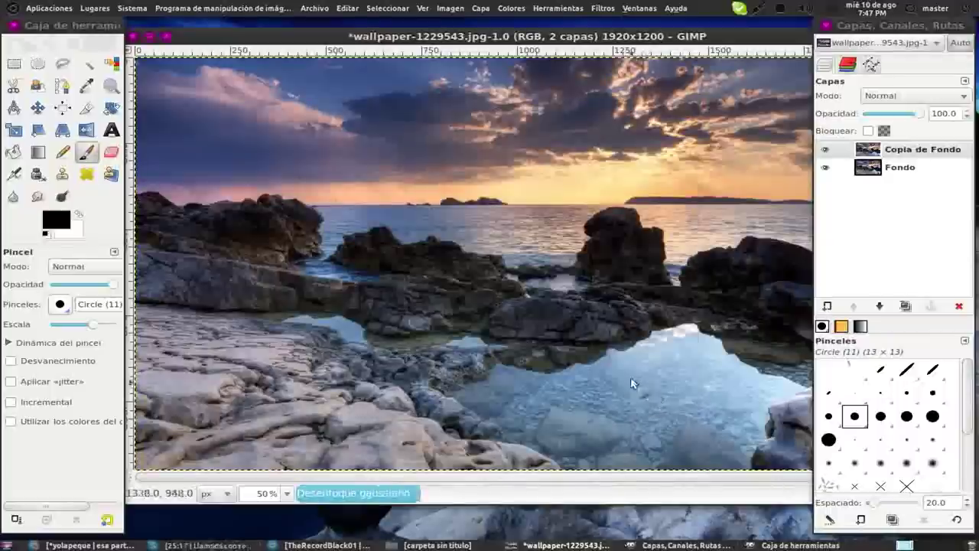
left_click(111, 86)
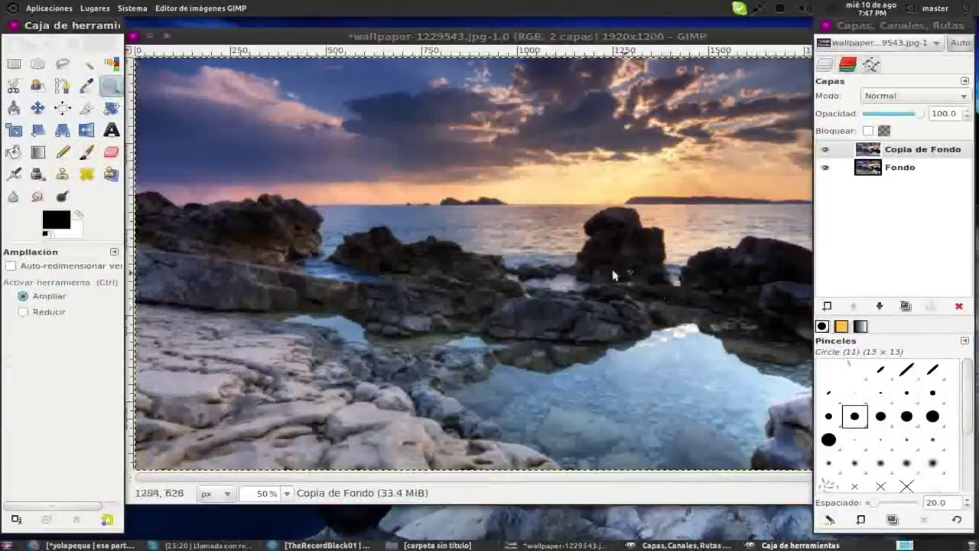
Set the Copia de Fondo layer's blend mode to Solapar
left_click(911, 94)
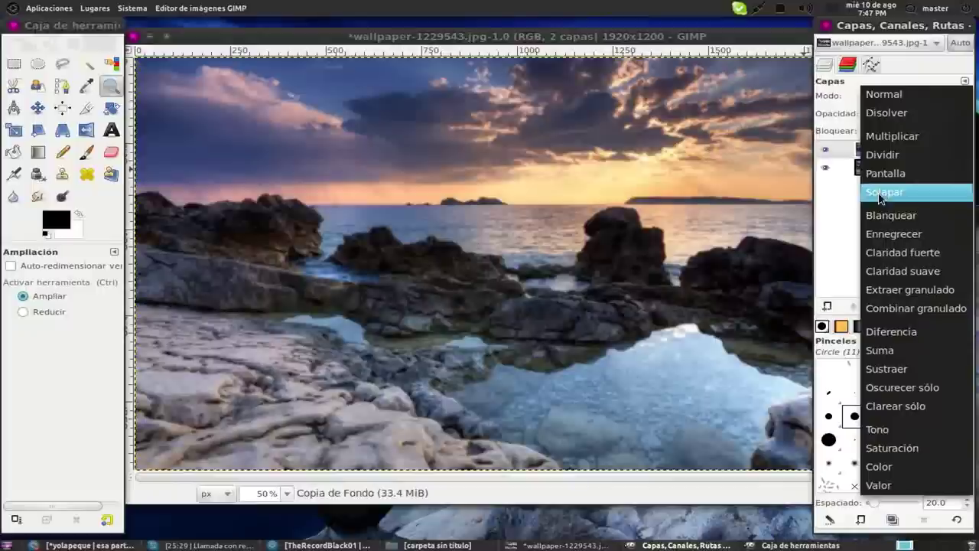
left_click(905, 196)
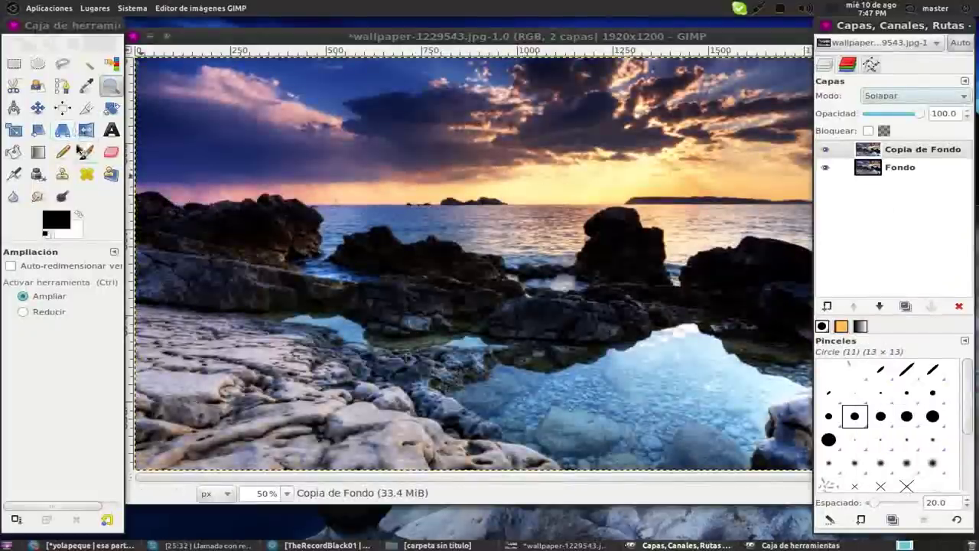
left_click(38, 108)
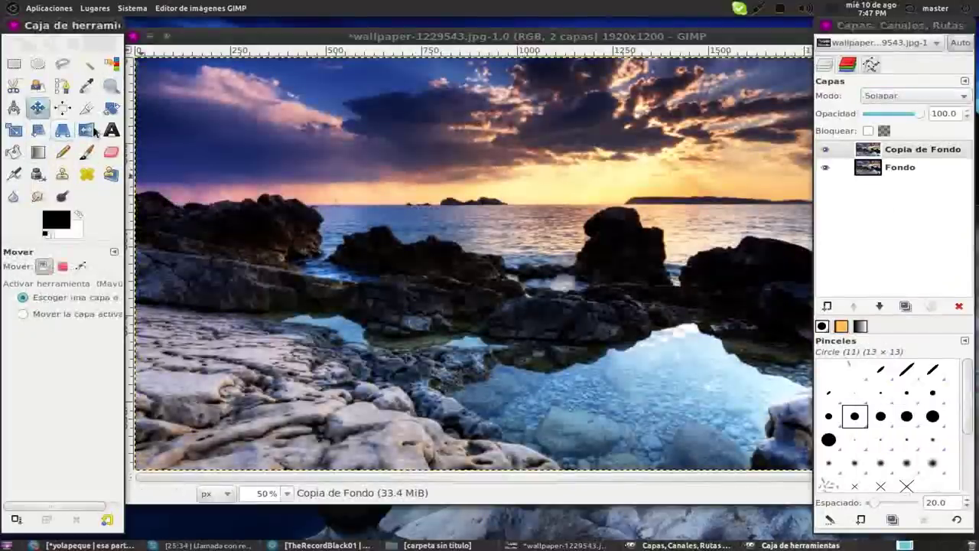
Toggle the Copia de Fondo layer on and off to compare, then show the desktop
left_click(825, 150)
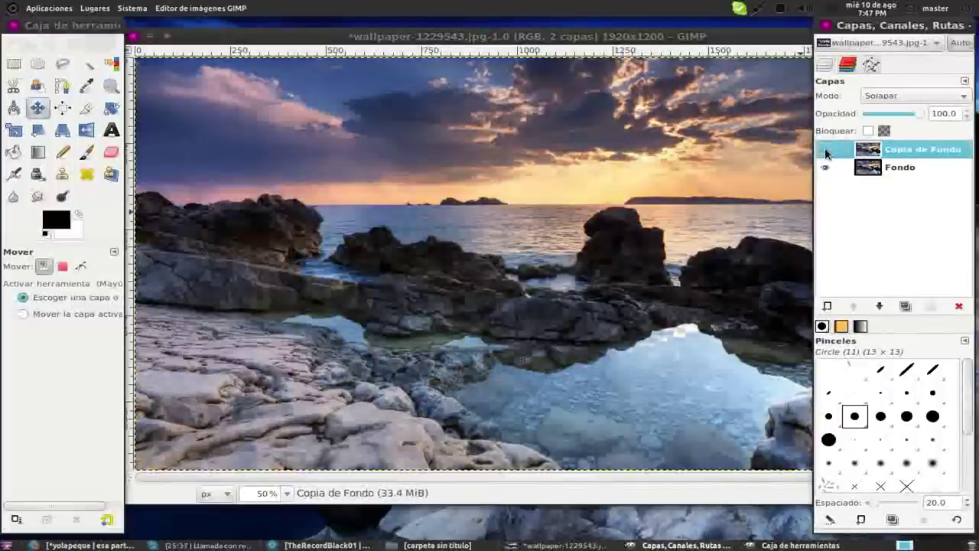
left_click(825, 150)
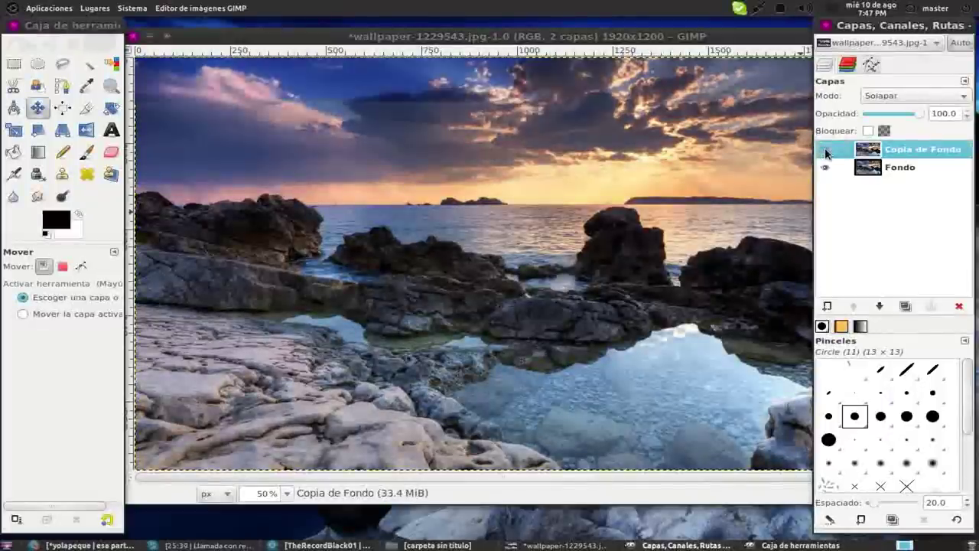
left_click(825, 151)
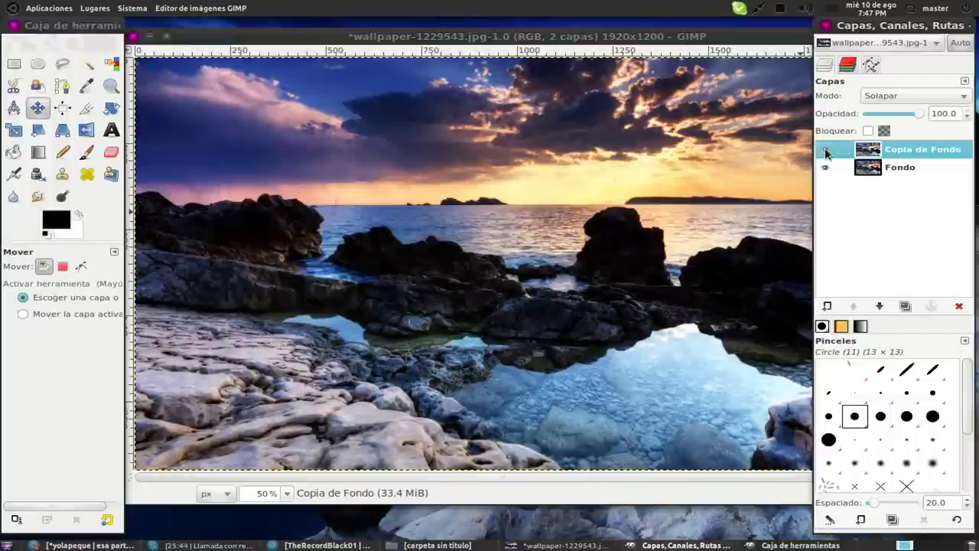
left_click(825, 151)
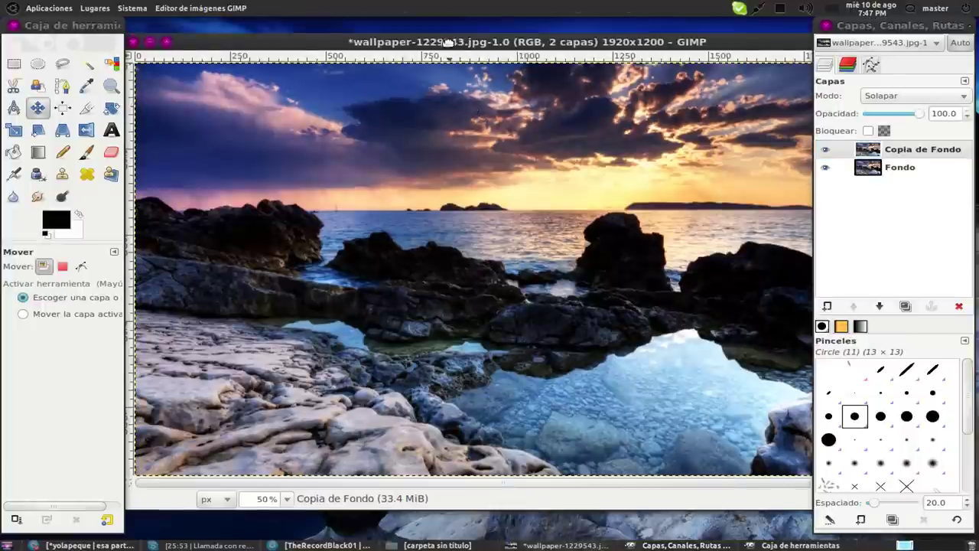
left_click_drag(450, 37, 444, 51)
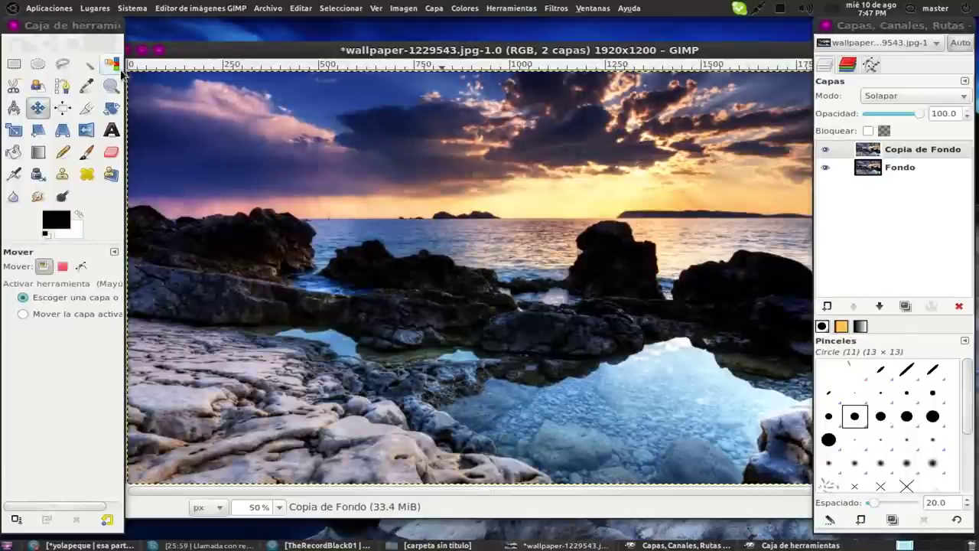
key("ctrl+alt+d")
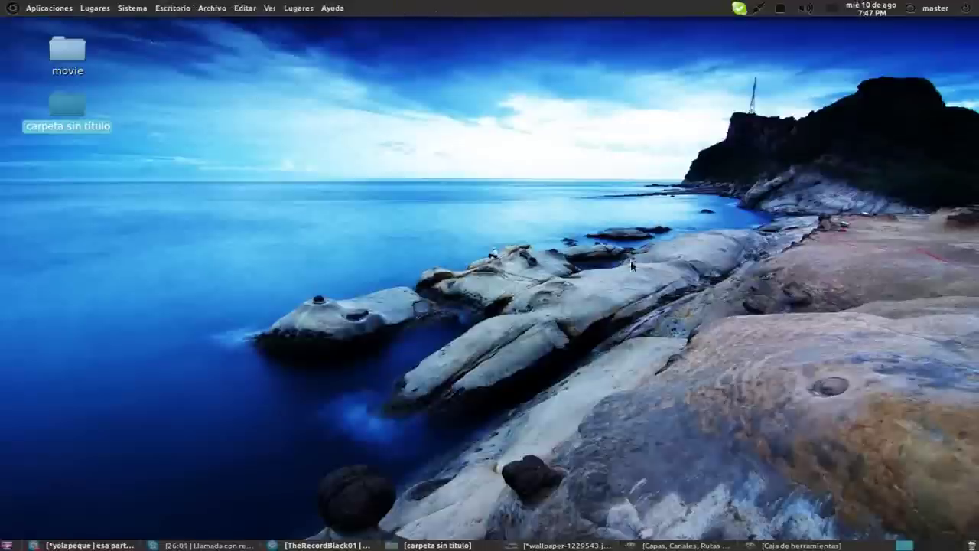
Restore the Skype conversation from the taskbar and move it up and left
left_click(300, 546)
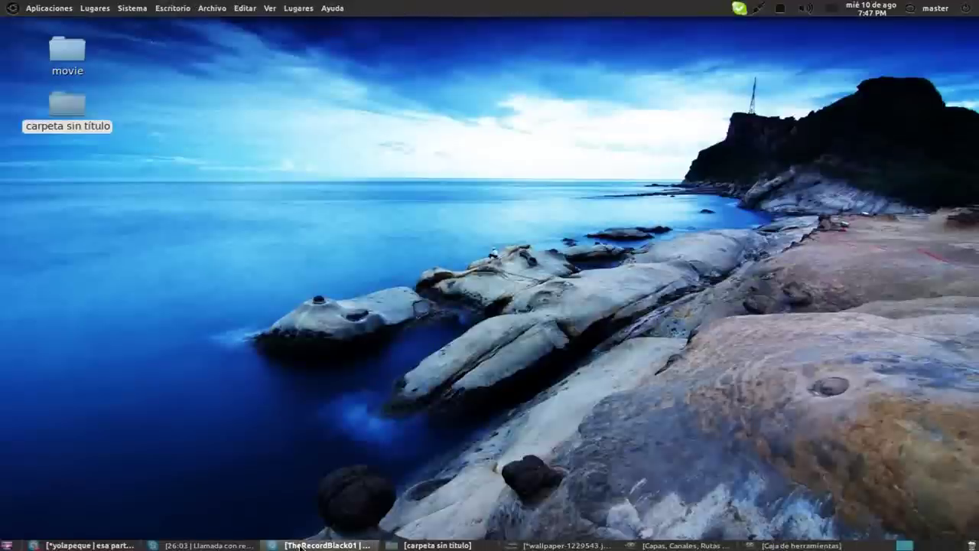
left_click_drag(652, 121, 581, 109)
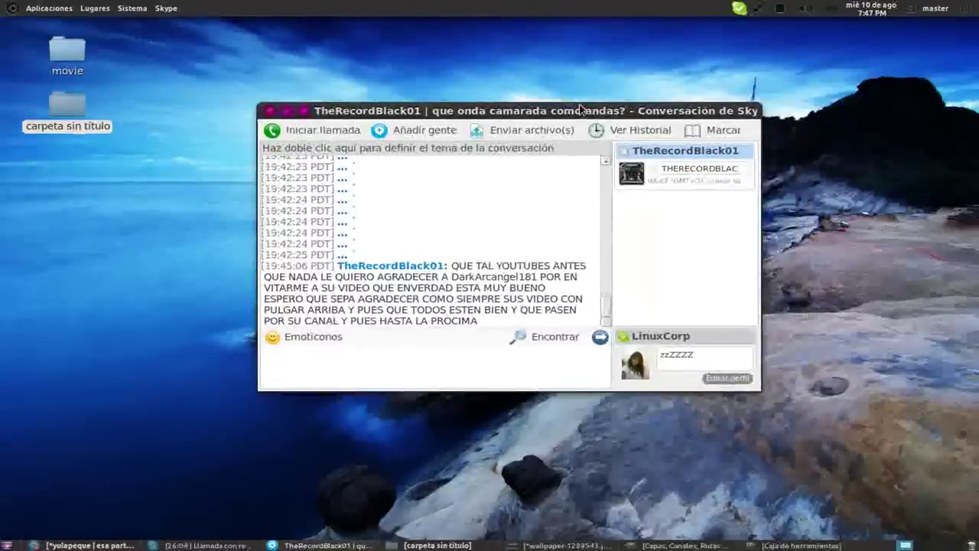